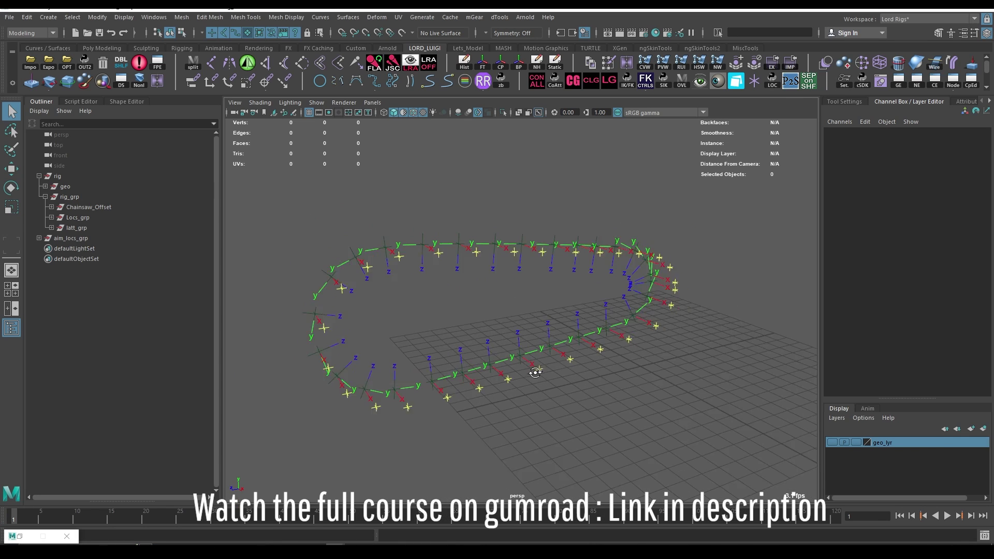
# Play back the joint animation and inspect the joint ring, returning to frame 1
pyautogui.hotkey('alt', 'v')
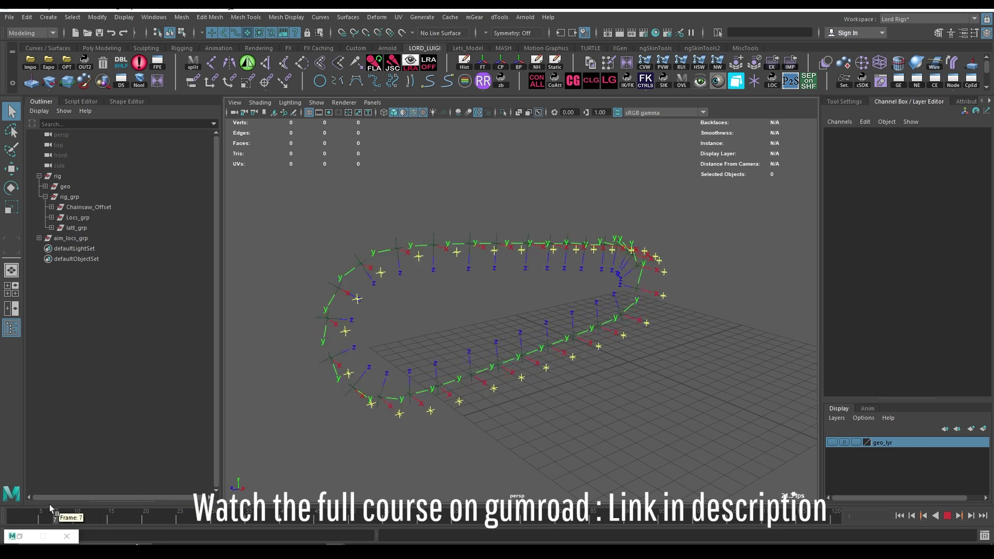
pyautogui.keyDown('alt'); pyautogui.moveTo(482, 312); pyautogui.dragTo(587, 313); pyautogui.keyUp('alt')
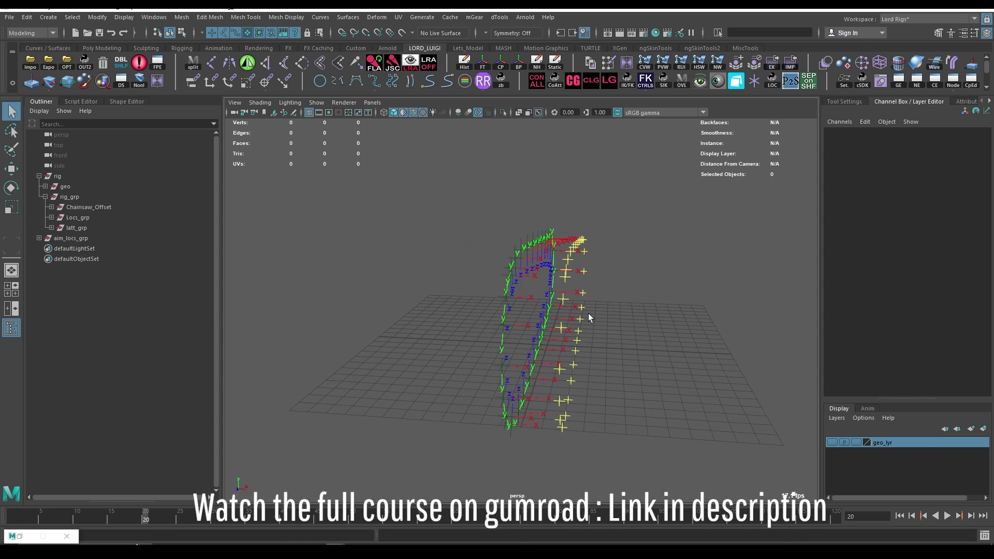
pyautogui.hotkey('alt', 'v')
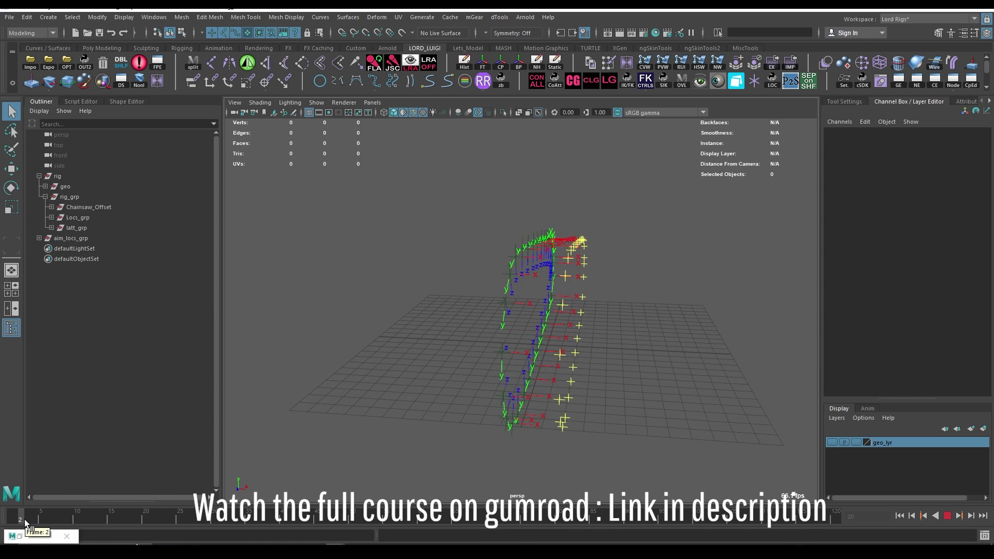
pyautogui.click(11, 519)
pyautogui.keyDown('alt'); pyautogui.moveTo(624, 334); pyautogui.dragTo(530, 294); pyautogui.keyUp('alt')
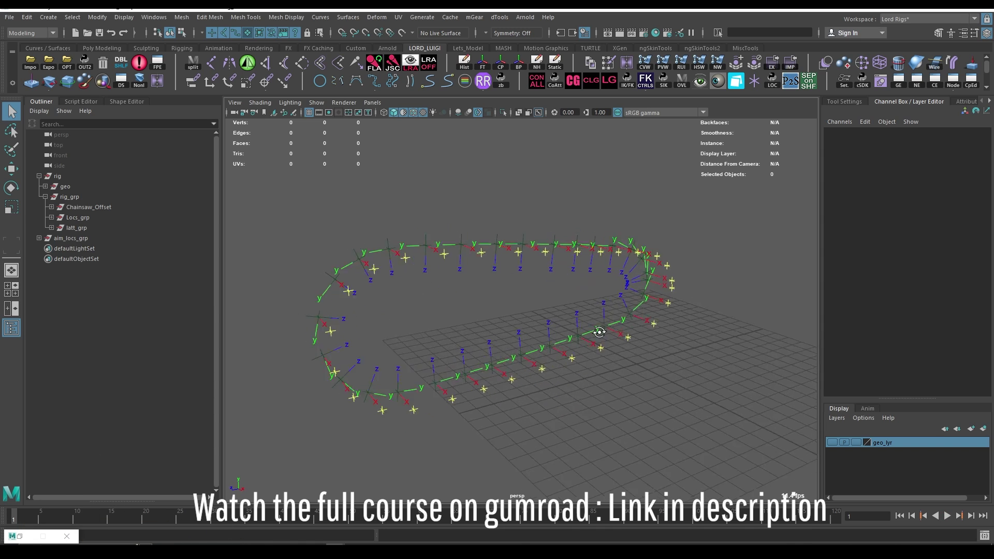
# Make geo_lyr visible and select the Teeth_geo mesh
pyautogui.click(832, 442)
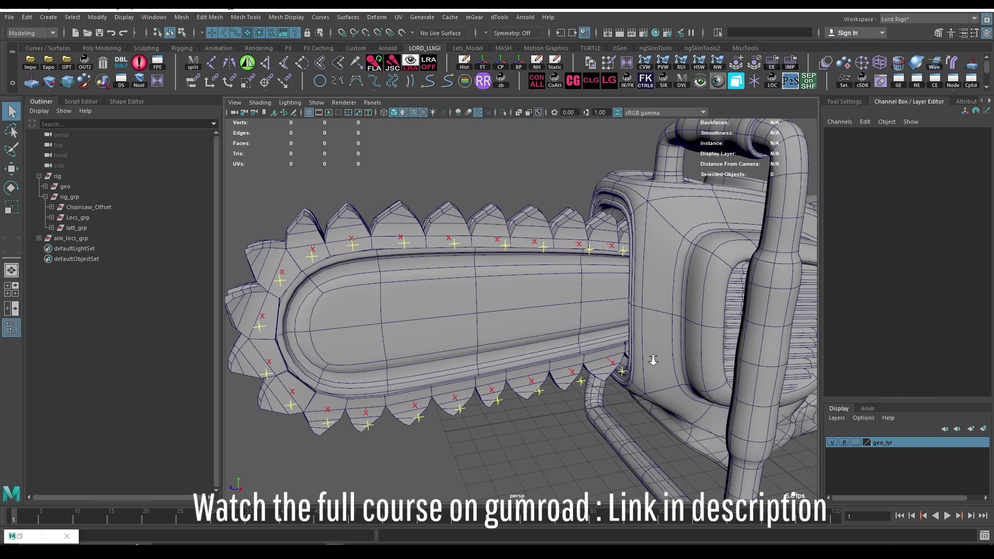
pyautogui.keyDown('alt'); pyautogui.moveTo(655, 355); pyautogui.dragTo(583, 340); pyautogui.keyUp('alt')
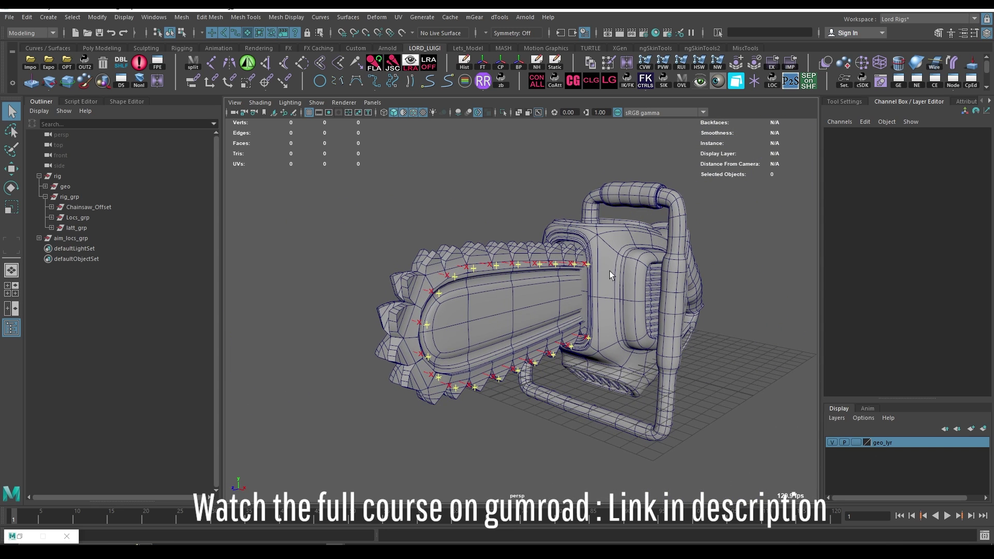
pyautogui.scroll(2, 664, 275)
pyautogui.keyDown('alt'); pyautogui.moveTo(664, 274); pyautogui.dragTo(493, 222); pyautogui.keyUp('alt')
pyautogui.click(501, 237)
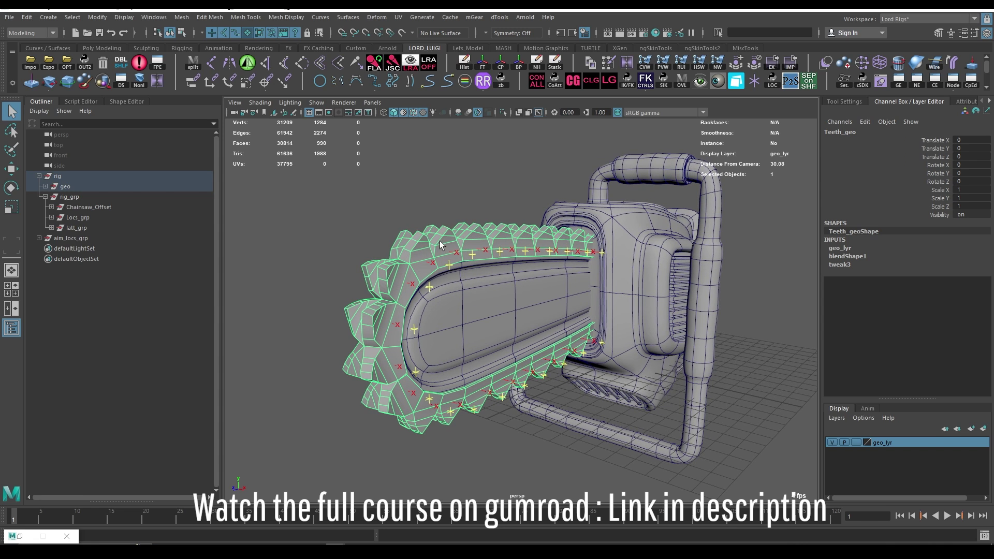
pyautogui.keyDown('alt'); pyautogui.moveTo(440, 241); pyautogui.dragTo(529, 233); pyautogui.keyUp('alt')
# Select the 29 Loc joints plus Teeth_geo and bind skin between them
pyautogui.click(988, 76)
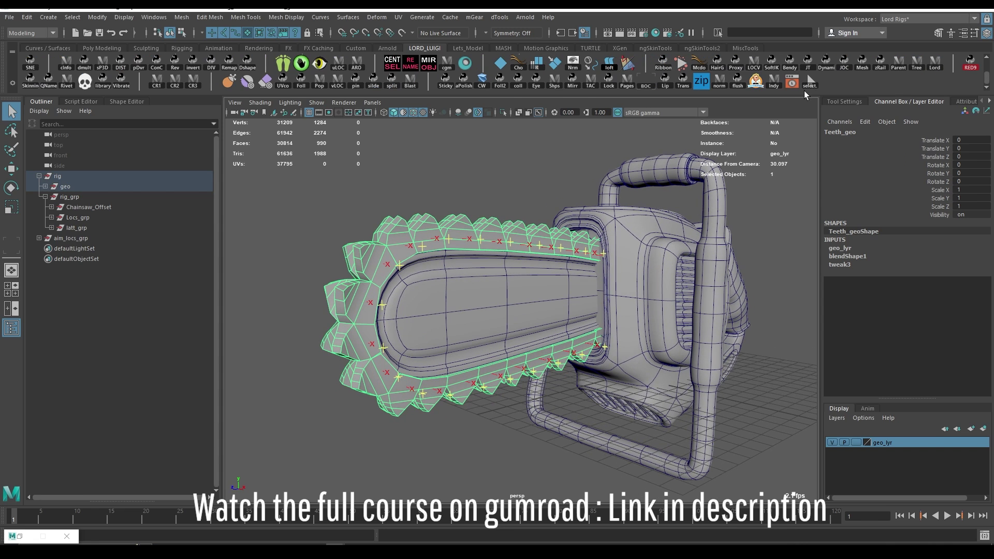
pyautogui.click(809, 81)
pyautogui.moveTo(466, 233)
pyautogui.keyDown('alt'); pyautogui.mouseDown()
pyautogui.moveTo(510, 215)
pyautogui.moveTo(783, 176)
pyautogui.mouseUp(); pyautogui.keyUp('alt')
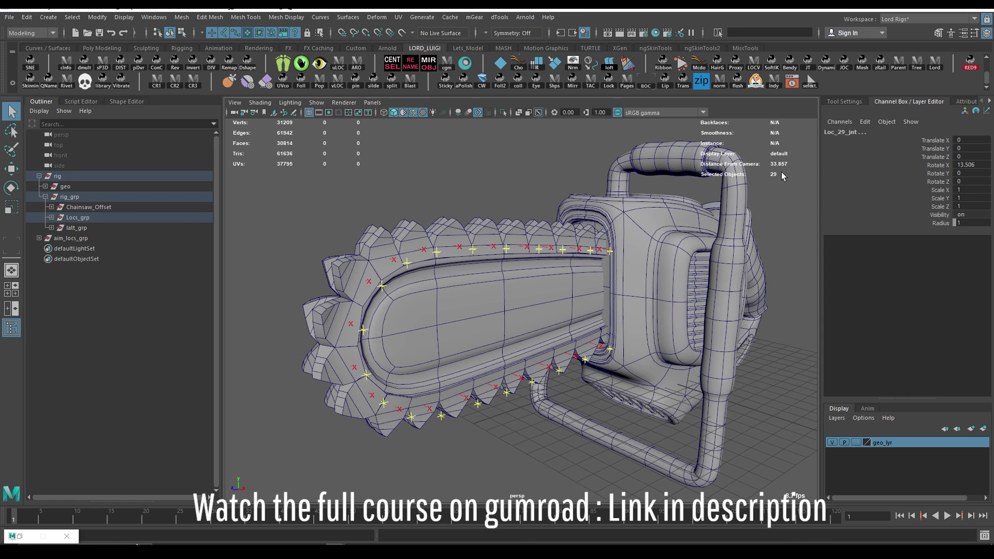
pyautogui.keyDown('alt'); pyautogui.moveTo(480, 242); pyautogui.dragTo(486, 226); pyautogui.keyUp('alt')
pyautogui.click(485, 226)
pyautogui.click(987, 77)
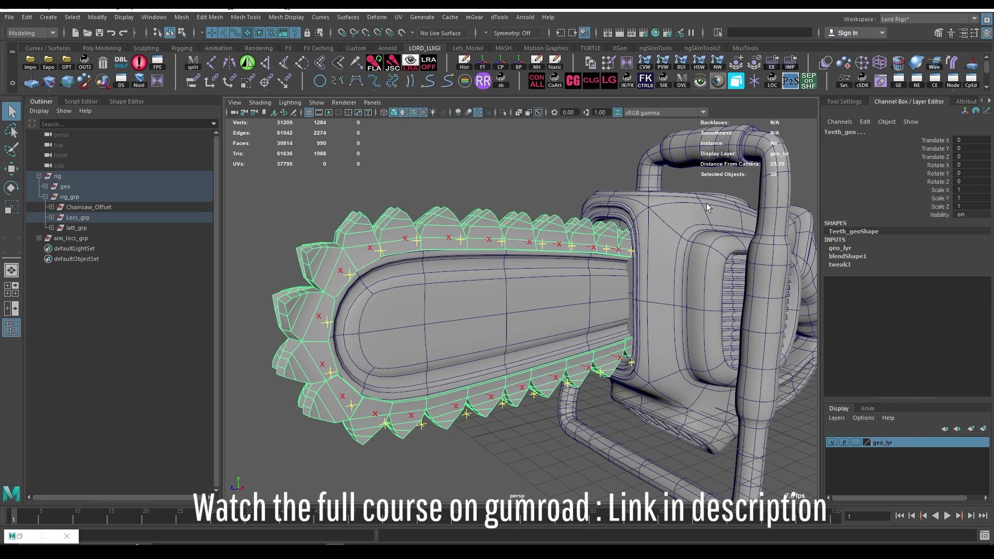
pyautogui.keyDown('alt'); pyautogui.moveTo(706, 203); pyautogui.dragTo(323, 90, button='right'); pyautogui.keyUp('alt')
pyautogui.click(689, 348)
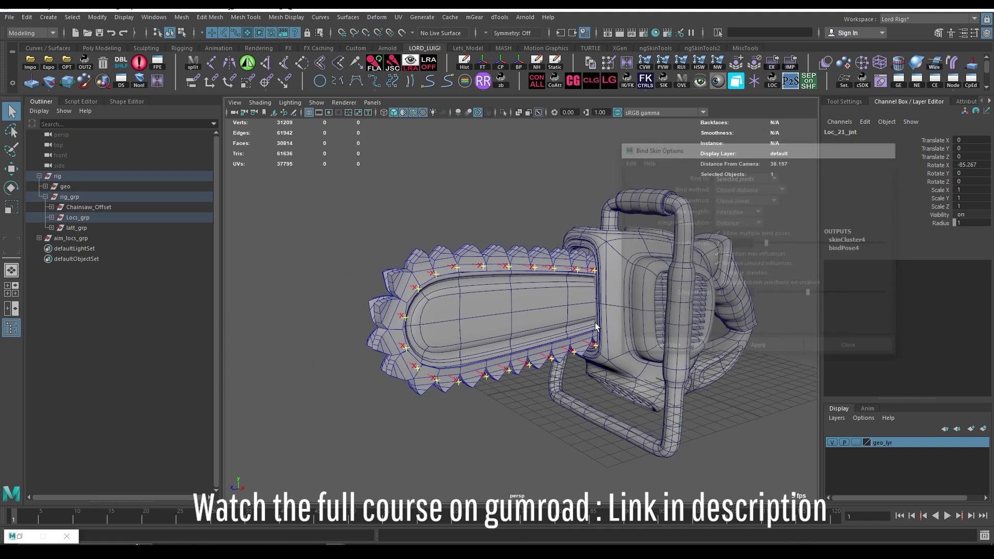
# Reselect the skin cluster's joints and Teeth_geo from the custom rigging menu
pyautogui.keyDown('alt'); pyautogui.moveTo(404, 233); pyautogui.dragTo(446, 216); pyautogui.keyUp('alt')
pyautogui.press('space')
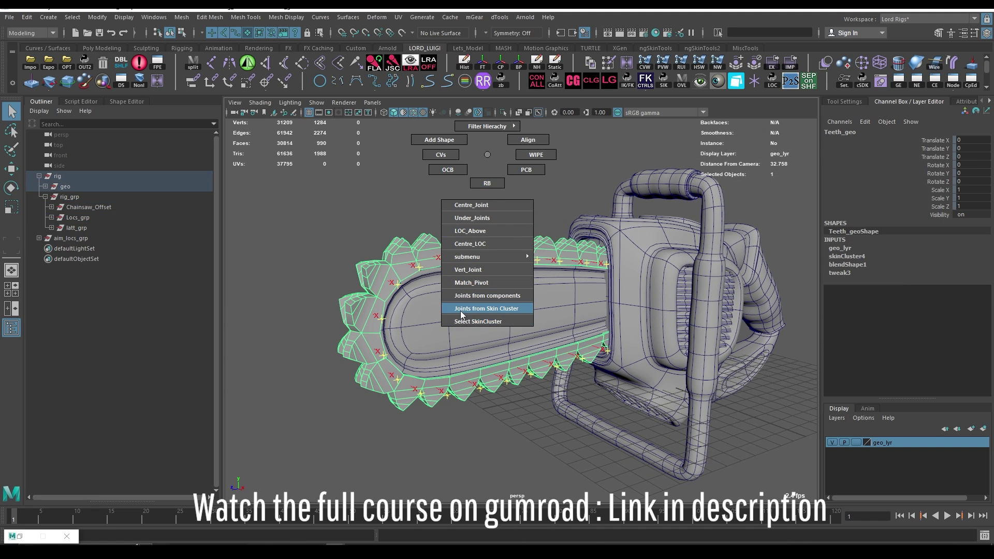
pyautogui.click(462, 309)
pyautogui.click(513, 234)
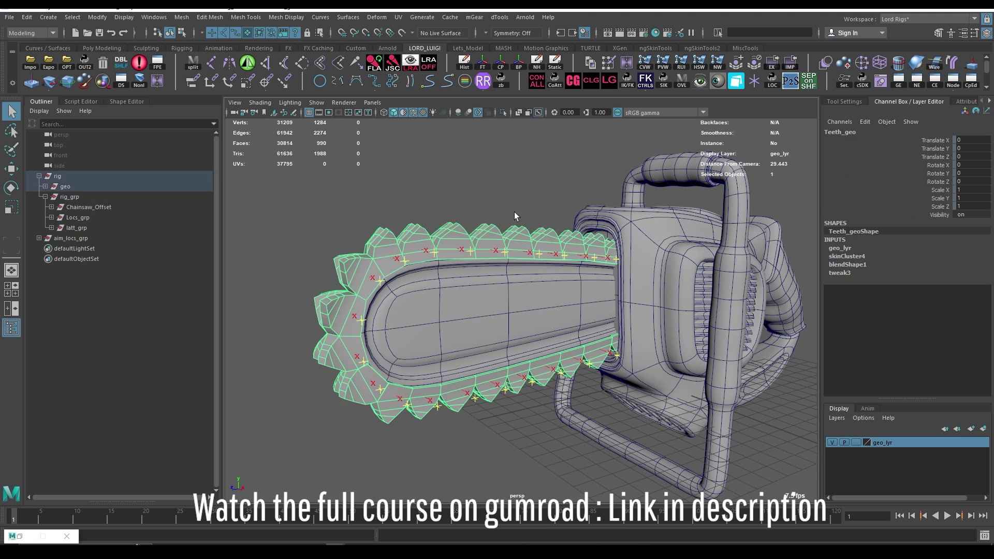
pyautogui.scroll(3, 509, 226)
pyautogui.keyDown('alt'); pyautogui.moveTo(520, 172); pyautogui.dragTo(628, 104); pyautogui.keyUp('alt')
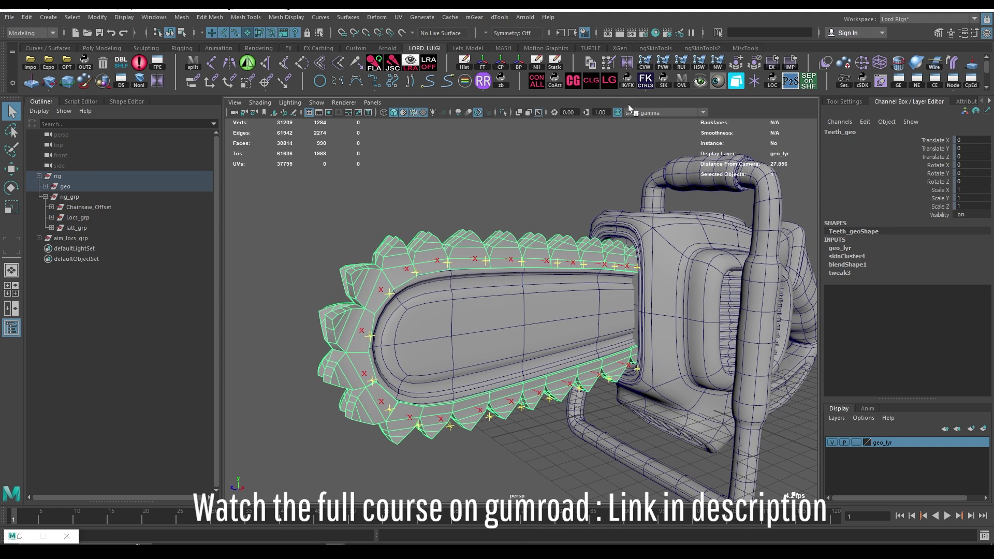
# Import Teeth.xml deformer weights onto Teeth_geo's skin cluster, then deselect the mesh
pyautogui.click(791, 62)
pyautogui.click(882, 200)
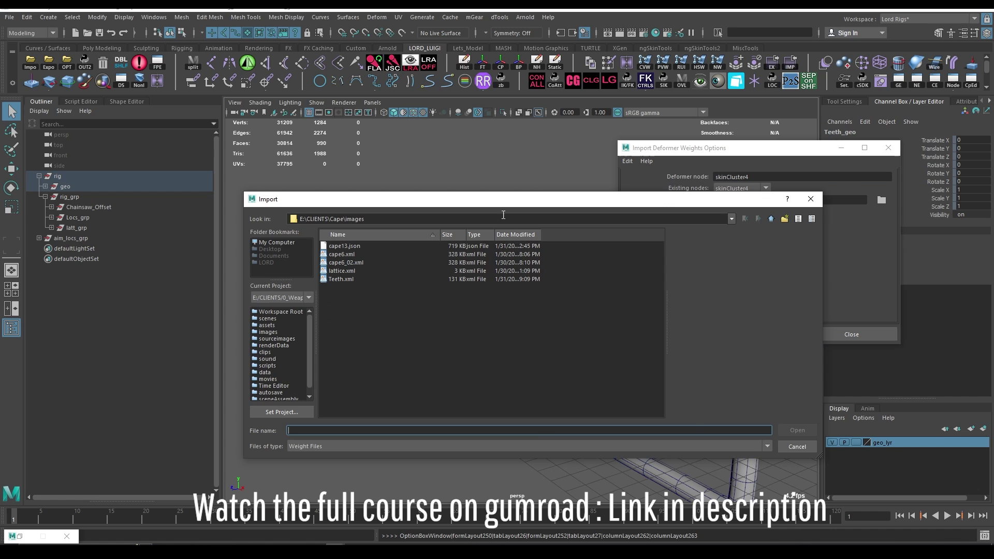
pyautogui.doubleClick(342, 279)
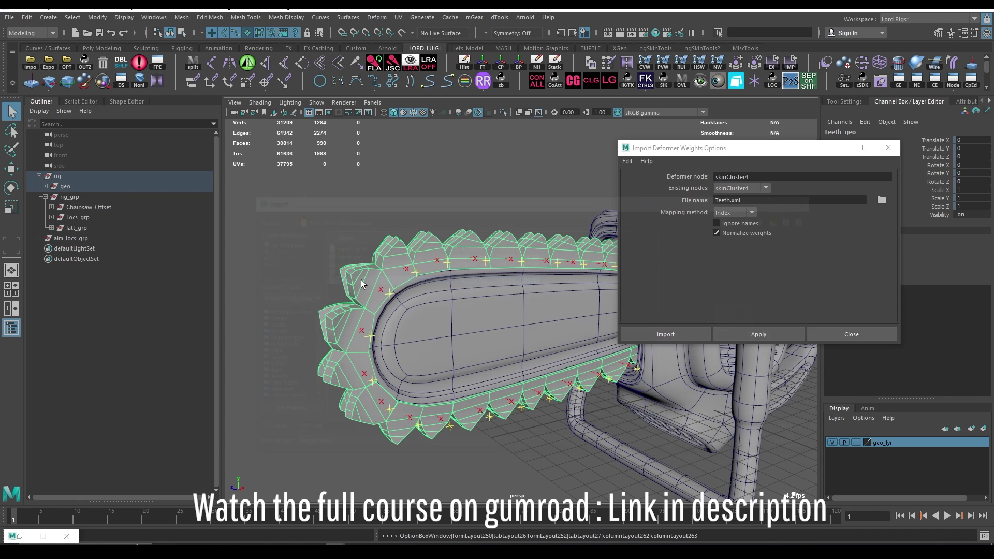
pyautogui.click(675, 334)
pyautogui.moveTo(559, 295)
pyautogui.keyDown('alt'); pyautogui.mouseDown()
pyautogui.moveTo(570, 236)
pyautogui.moveTo(522, 234)
pyautogui.mouseUp(); pyautogui.keyUp('alt')
pyautogui.click(546, 213)
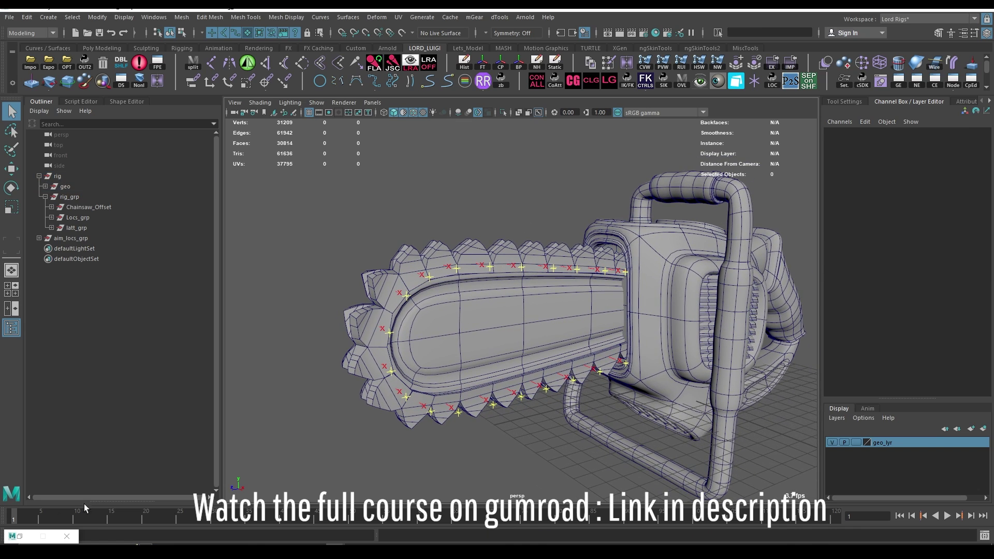
pyautogui.hotkey('alt', 'v')
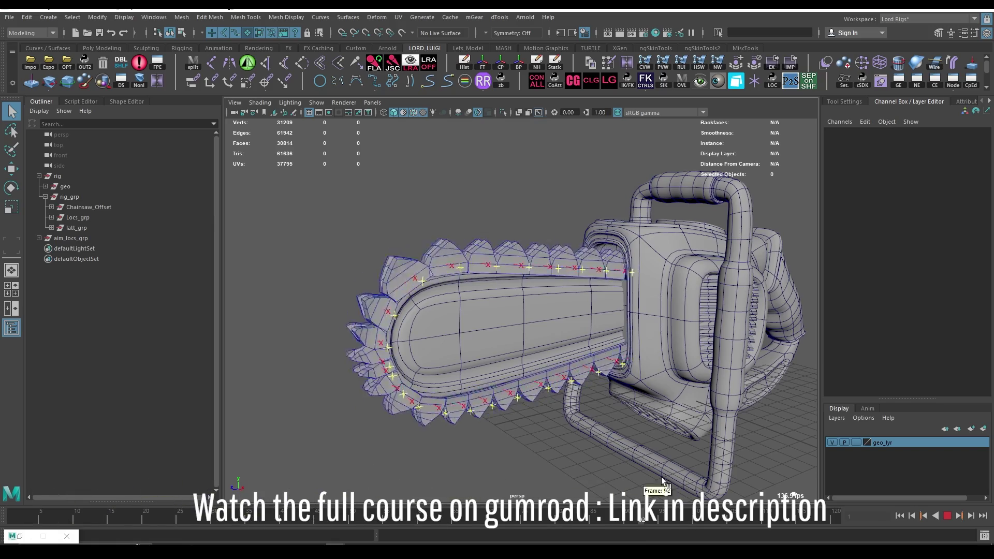
pyautogui.hotkey('alt', 'v')
pyautogui.moveTo(663, 482)
pyautogui.keyDown('alt'); pyautogui.mouseDown()
pyautogui.moveTo(549, 248)
pyautogui.moveTo(674, 176)
pyautogui.moveTo(642, 173)
pyautogui.mouseUp(); pyautogui.keyUp('alt')
pyautogui.click(674, 185)
pyautogui.moveTo(700, 237)
pyautogui.mouseDown(button='middle')
pyautogui.moveTo(637, 241)
pyautogui.moveTo(624, 223)
pyautogui.moveTo(650, 262)
pyautogui.moveTo(122, 209)
pyautogui.mouseUp(button='middle')
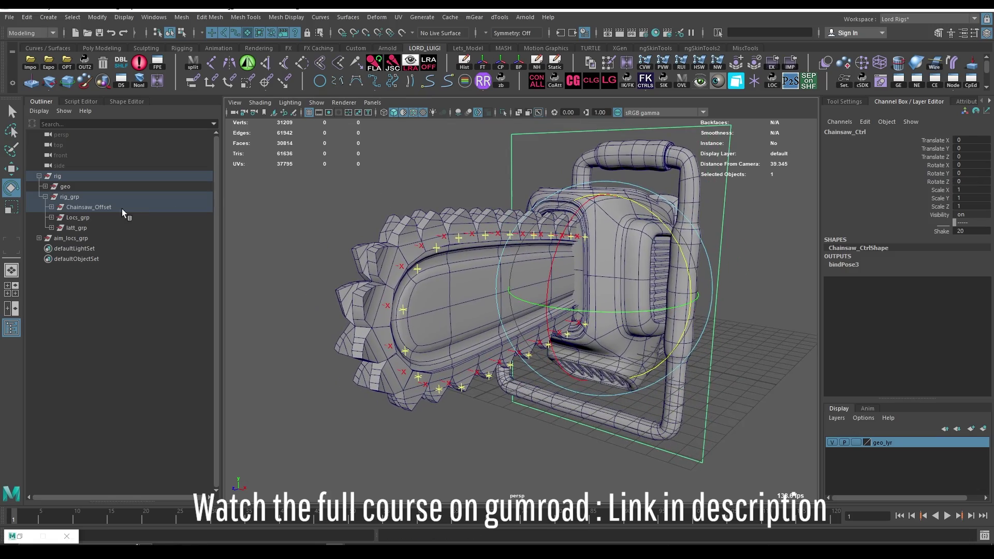
# Orient-constrain aim_grp_01 to Chainsaw_Ctrl
pyautogui.press('q')
pyautogui.scroll(2, 366, 212)
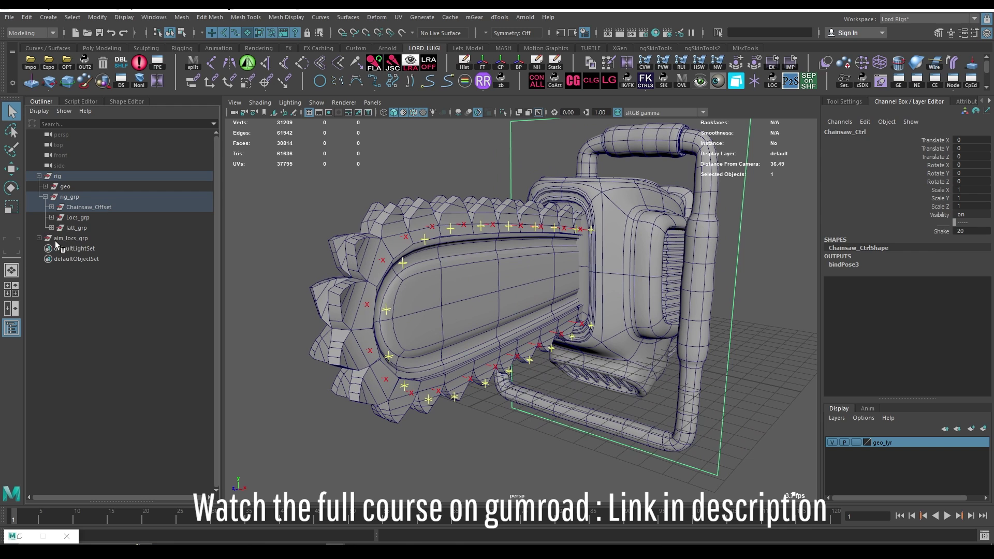
pyautogui.click(38, 237)
pyautogui.moveTo(86, 249); pyautogui.dragTo(90, 341)
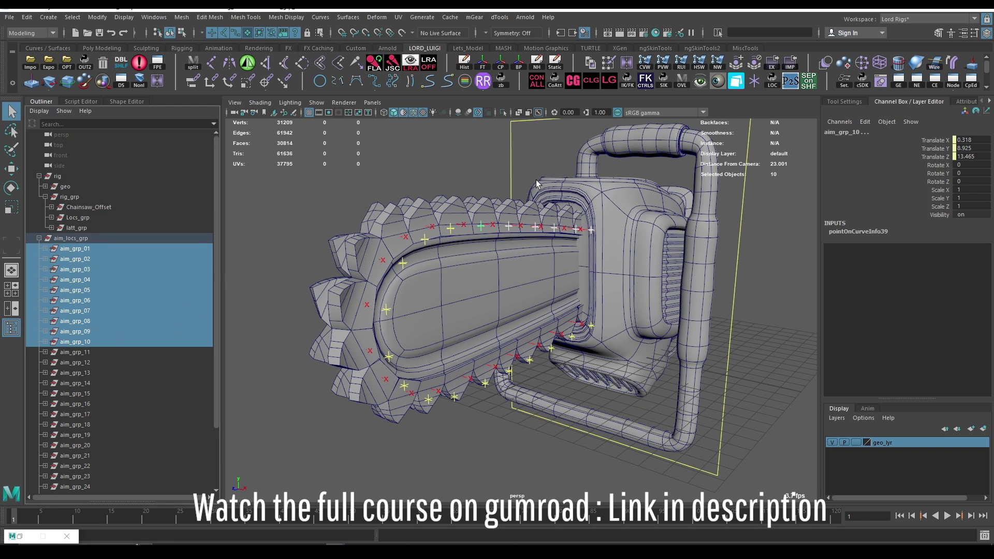
pyautogui.moveTo(536, 180)
pyautogui.keyDown('alt'); pyautogui.mouseDown()
pyautogui.moveTo(497, 132)
pyautogui.moveTo(549, 170)
pyautogui.moveTo(528, 182)
pyautogui.mouseUp(); pyautogui.keyUp('alt')
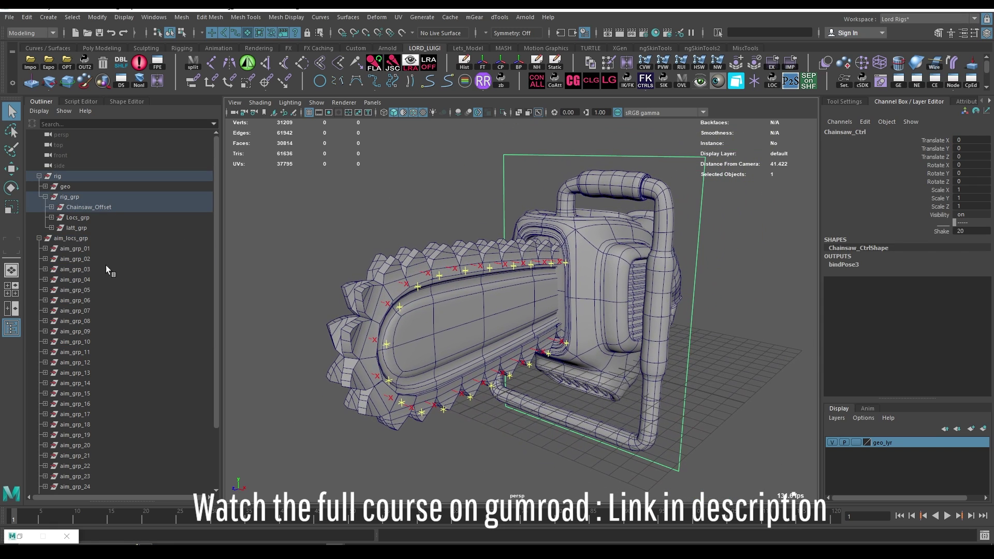
pyautogui.keyDown('ctrl'); pyautogui.click(88, 250); pyautogui.keyUp('ctrl')
pyautogui.keyDown('alt'); pyautogui.moveTo(249, 246); pyautogui.dragTo(476, 191); pyautogui.keyUp('alt')
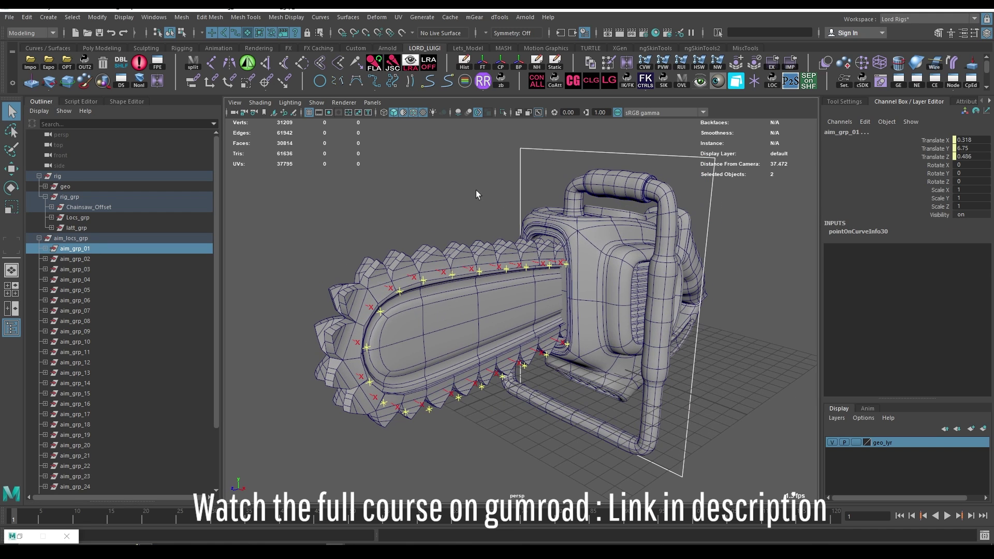
pyautogui.click(232, 83)
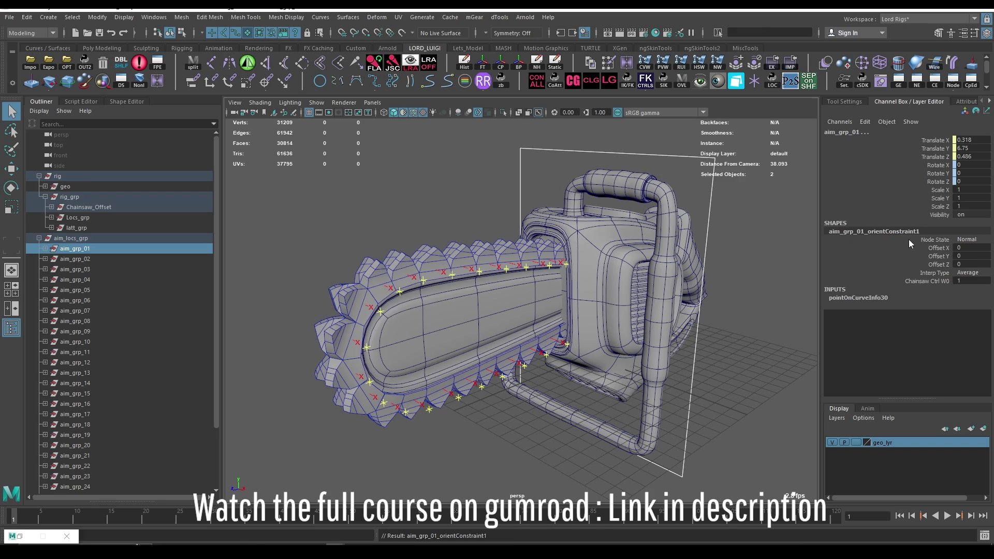
# Orient-constrain aim_grp_11 to Chainsaw_Ctrl
pyautogui.moveTo(561, 269)
pyautogui.keyDown('alt'); pyautogui.mouseDown()
pyautogui.moveTo(526, 180)
pyautogui.moveTo(503, 203)
pyautogui.mouseUp(); pyautogui.keyUp('alt')
pyautogui.click(520, 181)
pyautogui.moveTo(503, 203)
pyautogui.keyDown('alt'); pyautogui.mouseDown(button='right')
pyautogui.moveTo(464, 241)
pyautogui.moveTo(528, 238)
pyautogui.mouseUp(button='right'); pyautogui.keyUp('alt')
pyautogui.click(520, 248)
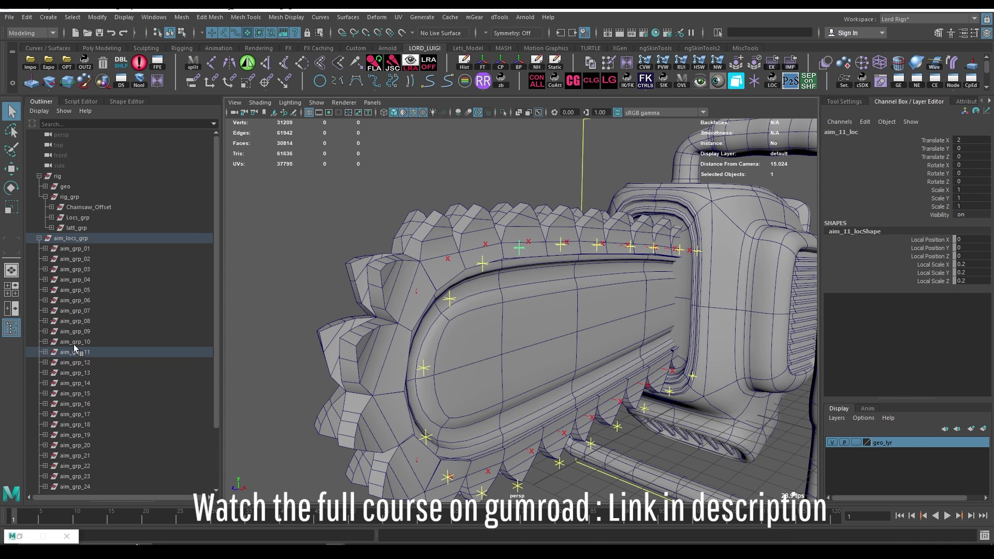
pyautogui.press('f')
pyautogui.moveTo(467, 202)
pyautogui.keyDown('alt'); pyautogui.mouseDown()
pyautogui.moveTo(512, 147)
pyautogui.moveTo(564, 167)
pyautogui.mouseUp(); pyautogui.keyUp('alt')
pyautogui.click(90, 352)
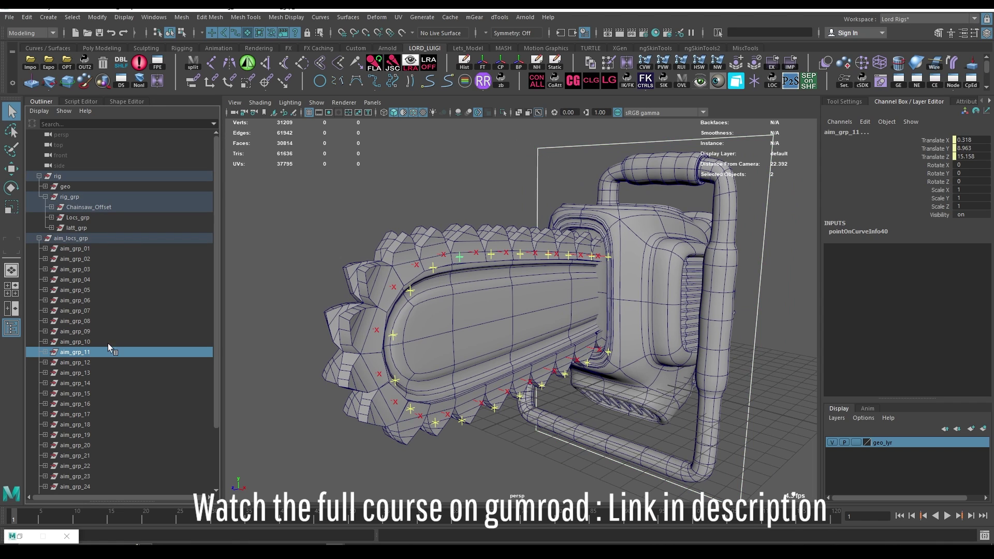
pyautogui.click(230, 82)
# Rotate Chainsaw_Ctrl to test that the constrained teeth follow
pyautogui.keyDown('alt'); pyautogui.moveTo(623, 245); pyautogui.dragTo(518, 173); pyautogui.keyUp('alt')
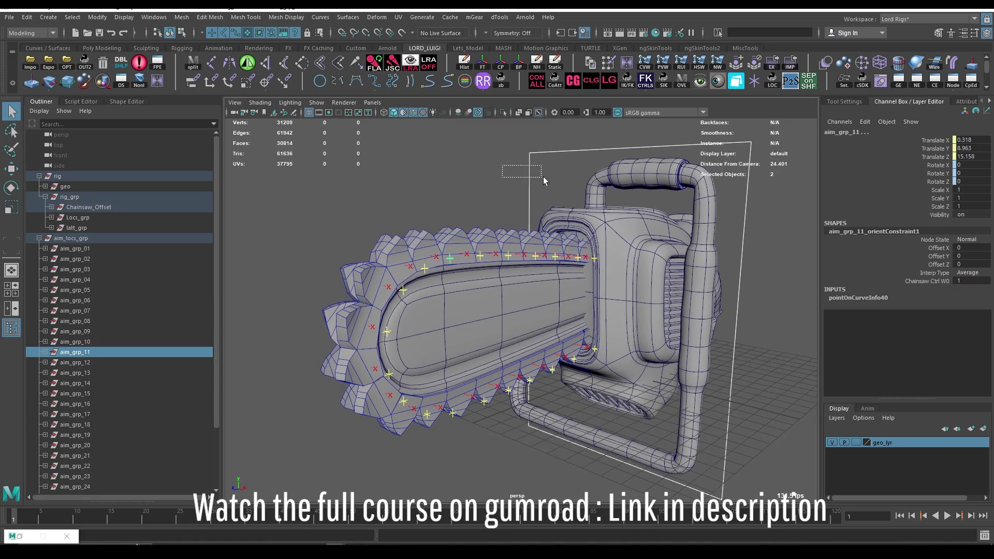
pyautogui.click(544, 176)
pyautogui.press('e')
pyautogui.moveTo(606, 245)
pyautogui.keyDown('alt'); pyautogui.mouseDown()
pyautogui.moveTo(666, 239)
pyautogui.moveTo(612, 191)
pyautogui.moveTo(684, 316)
pyautogui.moveTo(672, 379)
pyautogui.moveTo(591, 228)
pyautogui.moveTo(641, 359)
pyautogui.mouseUp(); pyautogui.keyUp('alt')
# Undo the test rotation and orient-constrain aim_grp_02 through aim_grp_05 to Chainsaw_Ctrl
pyautogui.hotkey('ctrl', 'z')
pyautogui.press('q')
pyautogui.keyDown('alt'); pyautogui.moveTo(581, 206); pyautogui.dragTo(477, 210); pyautogui.keyUp('alt')
pyautogui.click(91, 258)
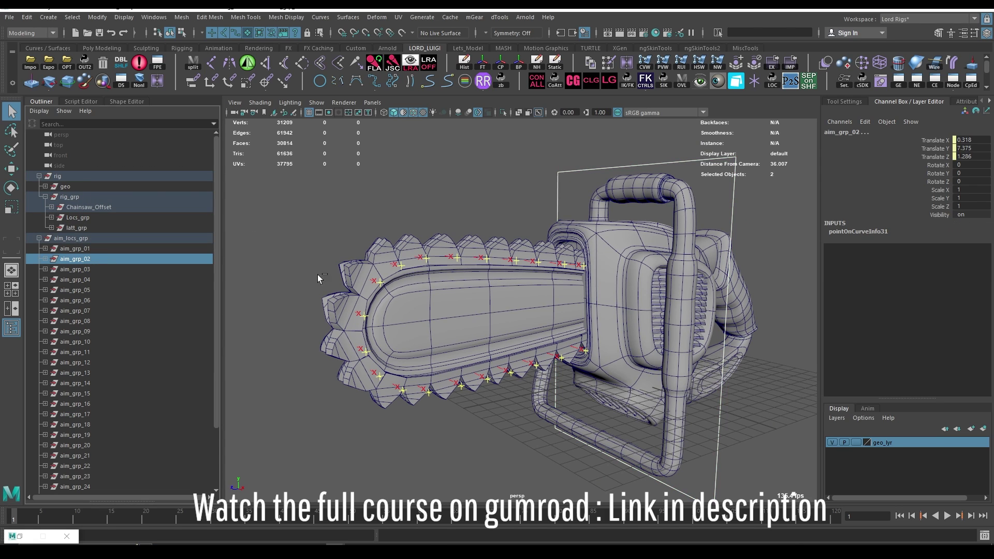
pyautogui.press('g')
pyautogui.keyDown('ctrl'); pyautogui.click(91, 259); pyautogui.keyUp('ctrl')
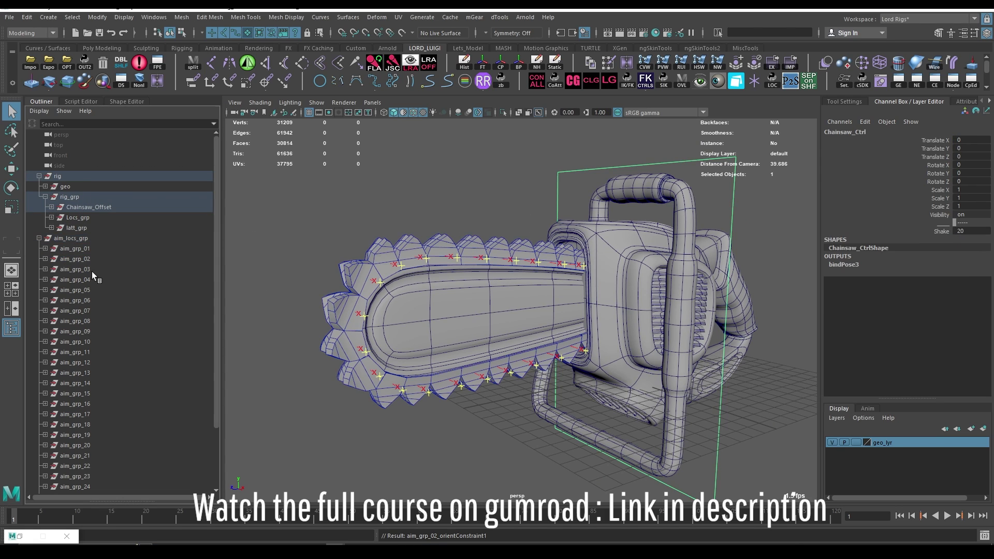
pyautogui.press('g')
pyautogui.keyDown('ctrl'); pyautogui.click(95, 271); pyautogui.keyUp('ctrl')
pyautogui.press('g')
pyautogui.keyDown('ctrl'); pyautogui.click(90, 290); pyautogui.keyUp('ctrl')
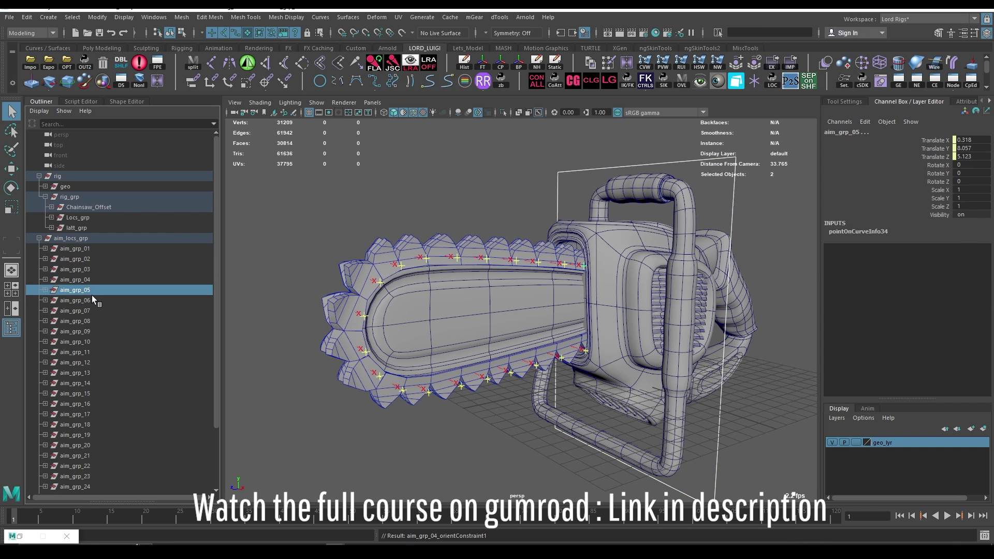
pyautogui.press('g')
# Orient-constrain aim_grp_06 through aim_grp_10 to Chainsaw_Ctrl
pyautogui.keyDown('ctrl'); pyautogui.click(91, 288); pyautogui.keyUp('ctrl')
pyautogui.press('g')
pyautogui.keyDown('ctrl'); pyautogui.click(92, 301); pyautogui.keyUp('ctrl')
pyautogui.press('g')
pyautogui.keyDown('ctrl'); pyautogui.click(93, 311); pyautogui.keyUp('ctrl')
pyautogui.press('g')
pyautogui.keyDown('ctrl'); pyautogui.click(94, 321); pyautogui.keyUp('ctrl')
pyautogui.press('g')
pyautogui.keyDown('ctrl'); pyautogui.click(91, 332); pyautogui.keyUp('ctrl')
pyautogui.press('g')
# Test-rotate Chainsaw_Ctrl, then undo the rotation to leave it upright
pyautogui.click(579, 224)
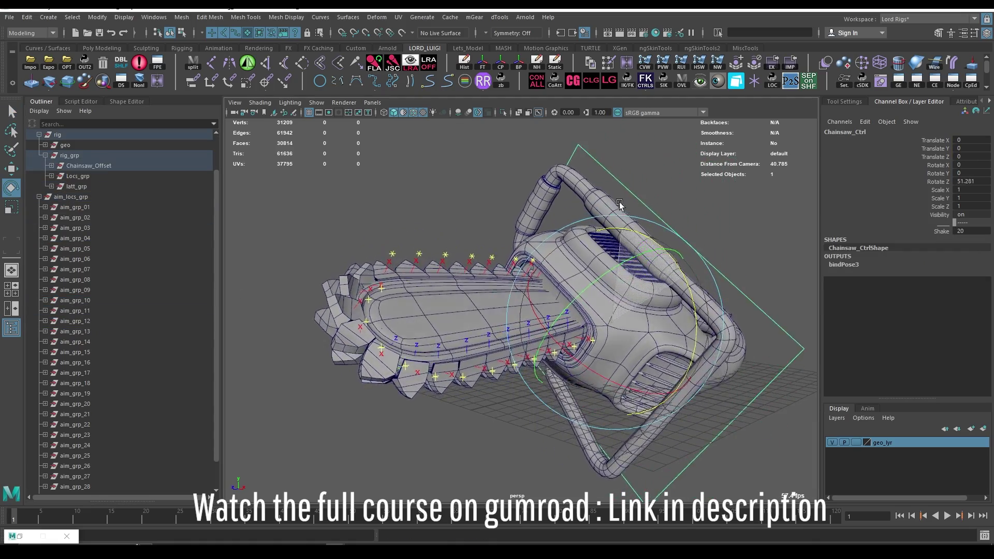
pyautogui.moveTo(688, 274)
pyautogui.mouseDown()
pyautogui.moveTo(654, 262)
pyautogui.moveTo(650, 274)
pyautogui.mouseUp()
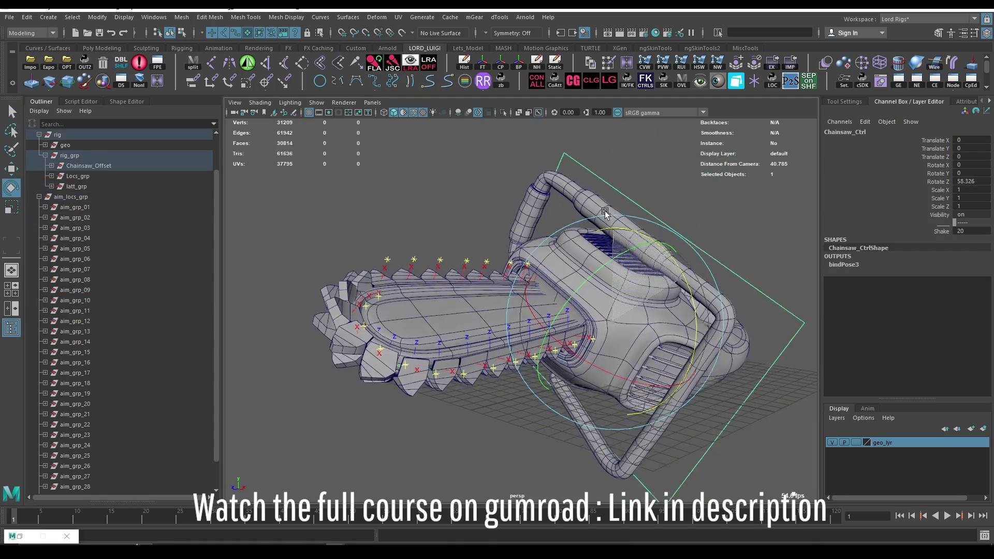
pyautogui.hotkey('ctrl', 'z')
pyautogui.moveTo(216, 239); pyautogui.dragTo(217, 278)
# Orient-constrain aim_grp_13 through aim_grp_16 to Chainsaw_Ctrl
pyautogui.click(89, 290)
pyautogui.click(89, 300)
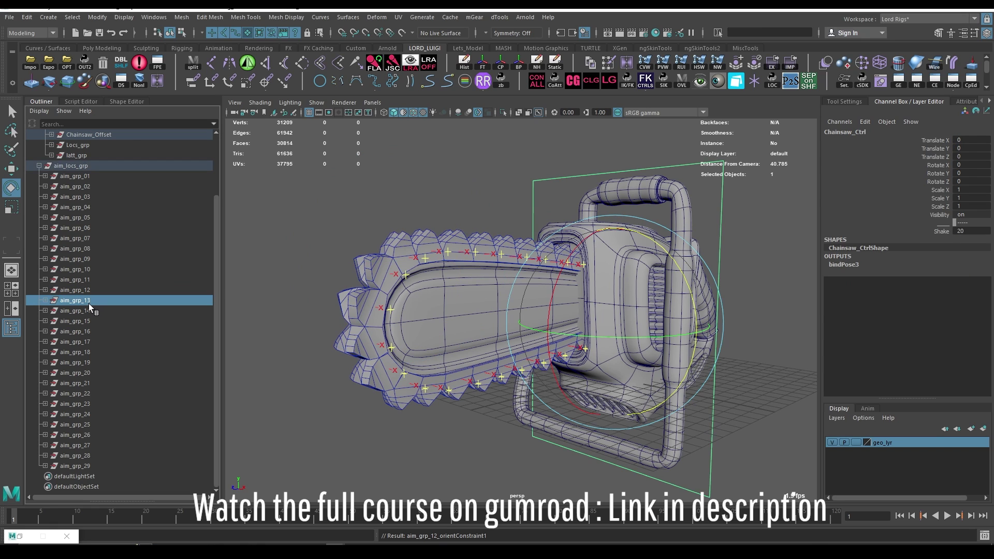
pyautogui.press('g')
pyautogui.click(92, 311)
pyautogui.press('g')
pyautogui.click(93, 321)
pyautogui.press('g')
pyautogui.keyDown('ctrl'); pyautogui.click(88, 332); pyautogui.keyUp('ctrl')
pyautogui.press('g')
# Orient-constrain aim_grp_17 through aim_grp_21 to Chainsaw_Ctrl
pyautogui.keyDown('ctrl'); pyautogui.click(96, 341); pyautogui.keyUp('ctrl')
pyautogui.press('g')
pyautogui.keyDown('ctrl'); pyautogui.click(93, 343); pyautogui.keyUp('ctrl')
pyautogui.press('g')
pyautogui.keyDown('ctrl'); pyautogui.click(94, 355); pyautogui.keyUp('ctrl')
pyautogui.press('g')
pyautogui.keyDown('ctrl'); pyautogui.click(93, 361); pyautogui.keyUp('ctrl')
pyautogui.press('g')
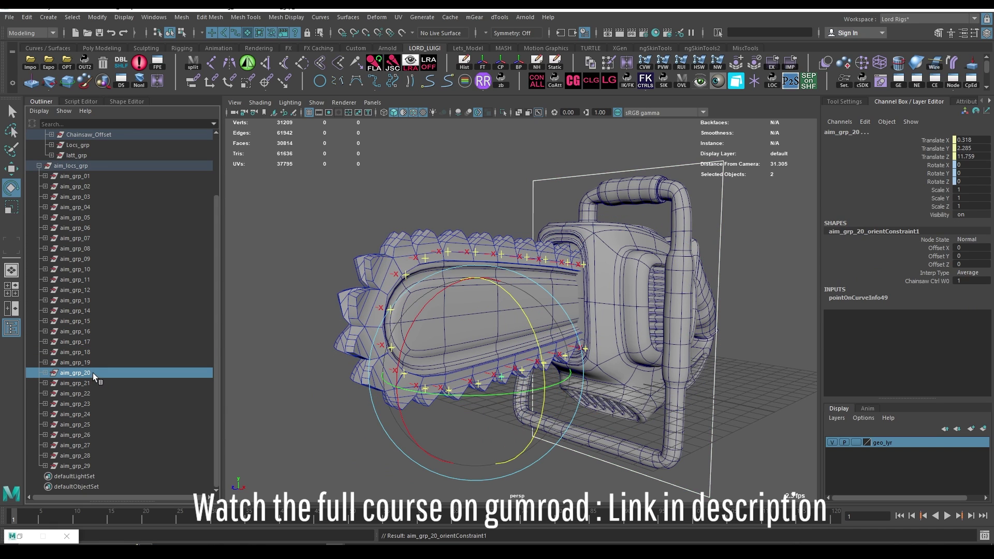
pyautogui.keyDown('ctrl'); pyautogui.click(94, 375); pyautogui.keyUp('ctrl')
pyautogui.press('g')
# Fix the Outliner selection and orient-constrain aim_grp_22 through aim_grp_25 to Chainsaw_Ctrl
pyautogui.keyDown('ctrl'); pyautogui.click(96, 381); pyautogui.keyUp('ctrl')
pyautogui.keyDown('ctrl'); pyautogui.click(94, 385); pyautogui.keyUp('ctrl')
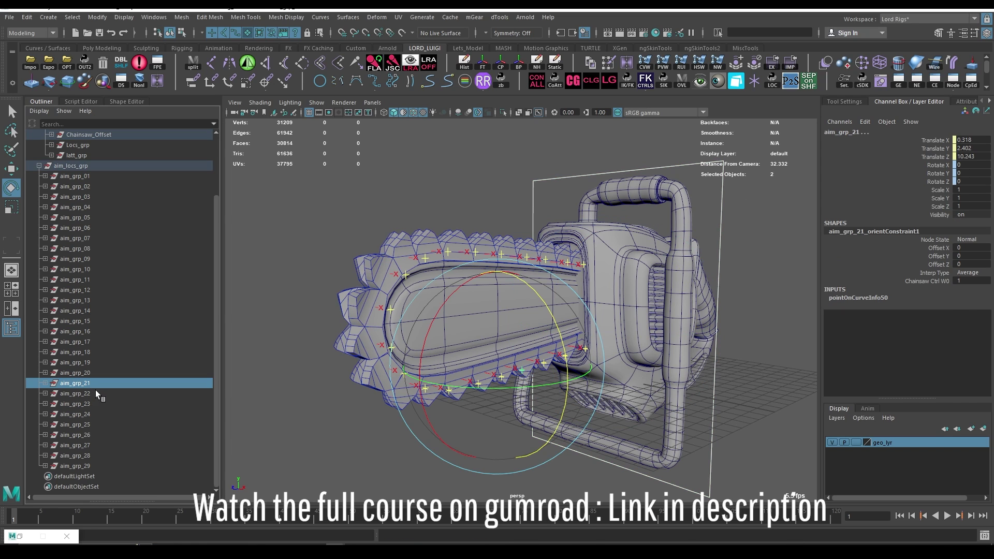
pyautogui.hotkey('ctrl', 'z')
pyautogui.keyDown('ctrl'); pyautogui.click(92, 394); pyautogui.keyUp('ctrl')
pyautogui.press('g')
pyautogui.keyDown('ctrl'); pyautogui.click(92, 395); pyautogui.keyUp('ctrl')
pyautogui.press('g')
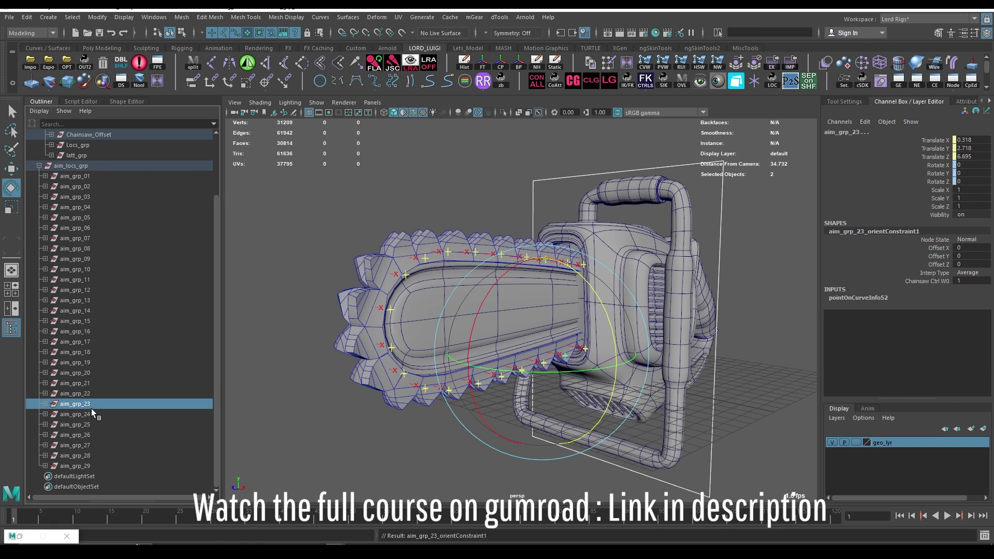
pyautogui.keyDown('ctrl'); pyautogui.click(93, 404); pyautogui.keyUp('ctrl')
pyautogui.press('g')
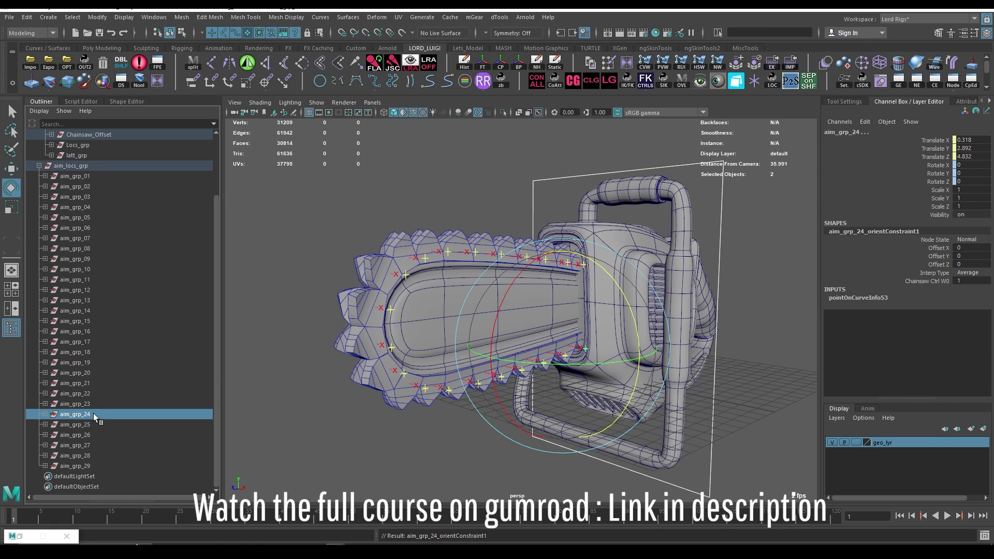
pyautogui.keyDown('ctrl'); pyautogui.click(93, 413); pyautogui.keyUp('ctrl')
pyautogui.press('g')
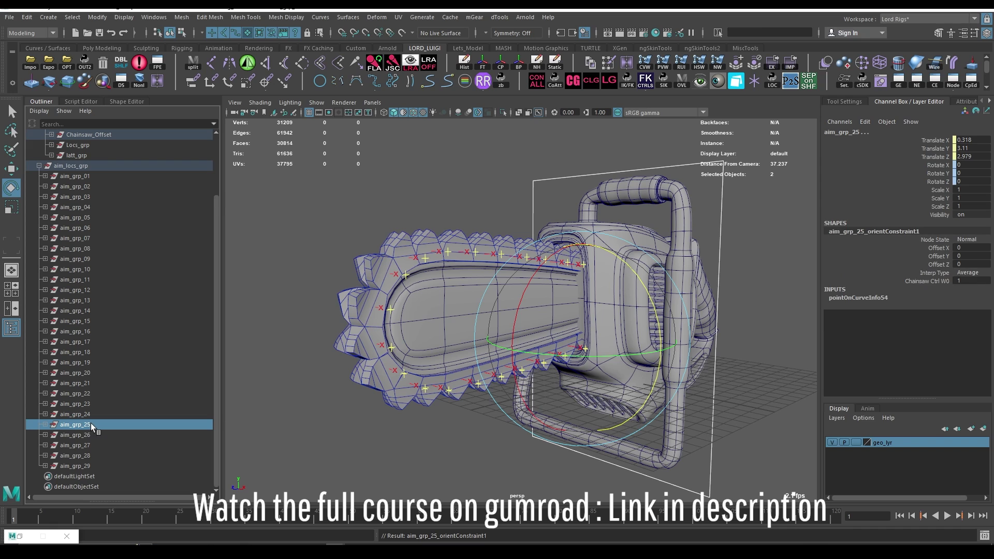
# Orient-constrain aim_grp_26 through aim_grp_29 to Chainsaw_Ctrl
pyautogui.keyDown('ctrl'); pyautogui.click(90, 424); pyautogui.keyUp('ctrl')
pyautogui.press('g')
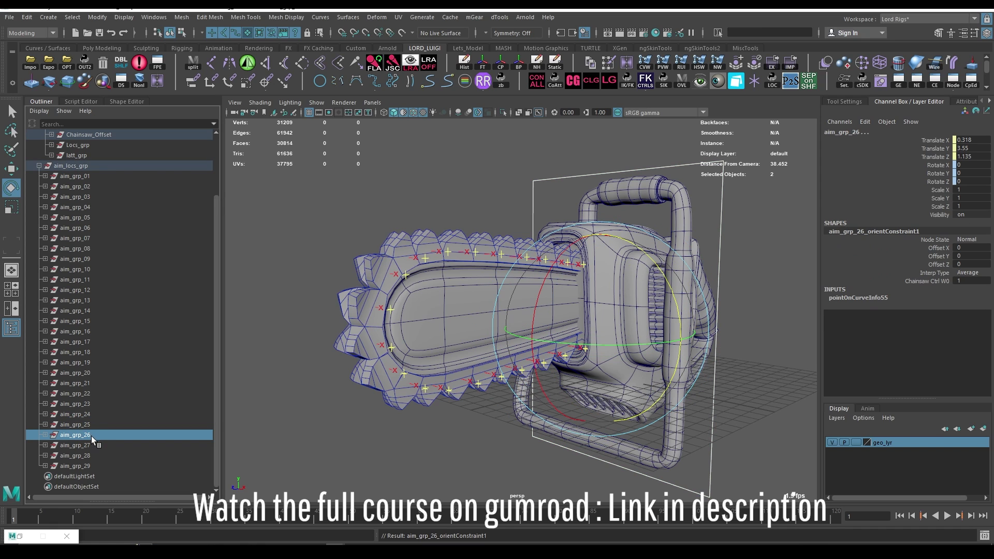
pyautogui.keyDown('ctrl'); pyautogui.click(93, 434); pyautogui.keyUp('ctrl')
pyautogui.keyDown('ctrl'); pyautogui.click(92, 441); pyautogui.keyUp('ctrl')
pyautogui.press('g')
pyautogui.keyDown('ctrl'); pyautogui.click(92, 442); pyautogui.keyUp('ctrl')
pyautogui.keyDown('ctrl'); pyautogui.click(89, 456); pyautogui.keyUp('ctrl')
pyautogui.press('g')
pyautogui.keyDown('ctrl'); pyautogui.click(93, 454); pyautogui.keyUp('ctrl')
pyautogui.press('g')
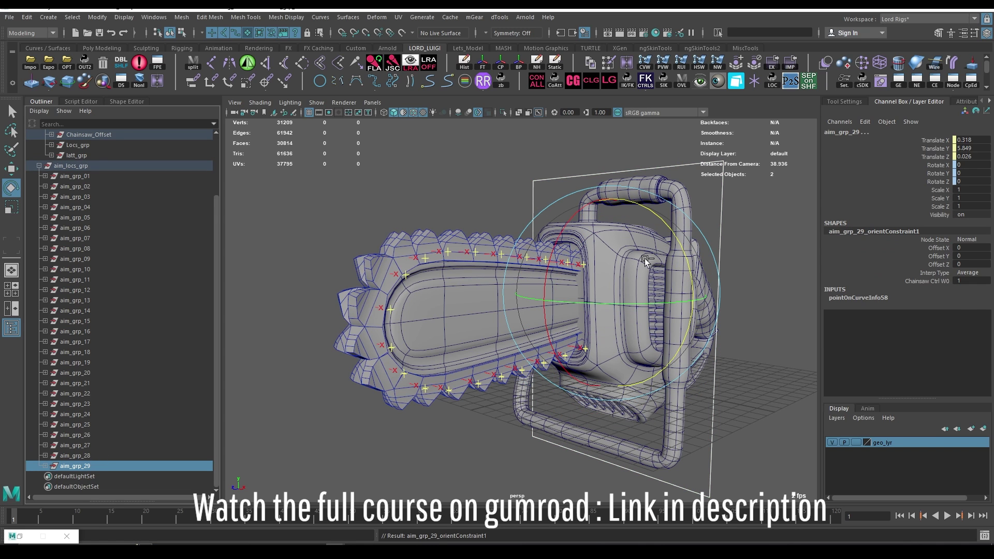
# Rotate Chainsaw_Ctrl to confirm all teeth follow, then play the animation
pyautogui.keyDown('alt'); pyautogui.moveTo(526, 215); pyautogui.dragTo(492, 206); pyautogui.keyUp('alt')
pyautogui.press('q')
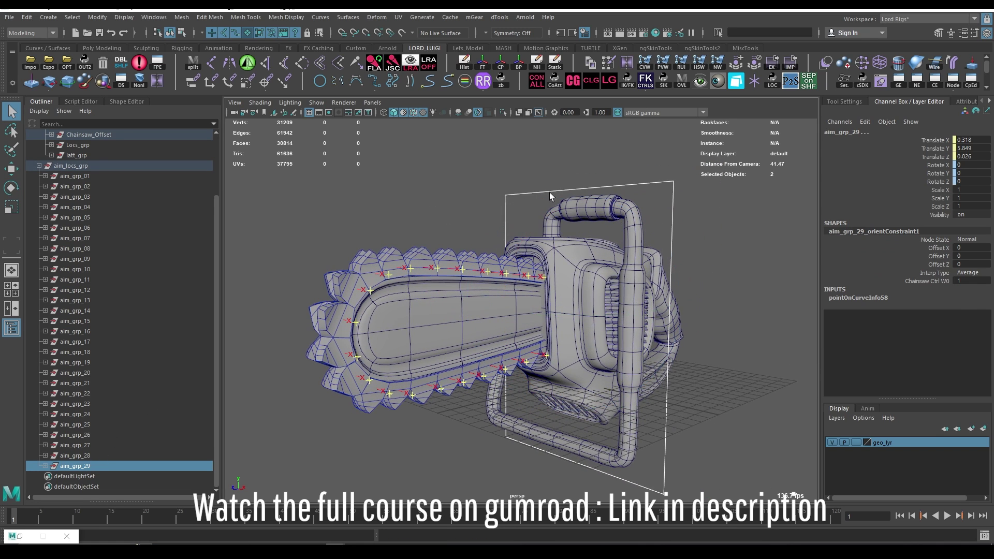
pyautogui.keyDown('alt'); pyautogui.moveTo(549, 192); pyautogui.dragTo(526, 200); pyautogui.keyUp('alt')
pyautogui.keyDown('alt'); pyautogui.moveTo(513, 218); pyautogui.dragTo(497, 207); pyautogui.keyUp('alt')
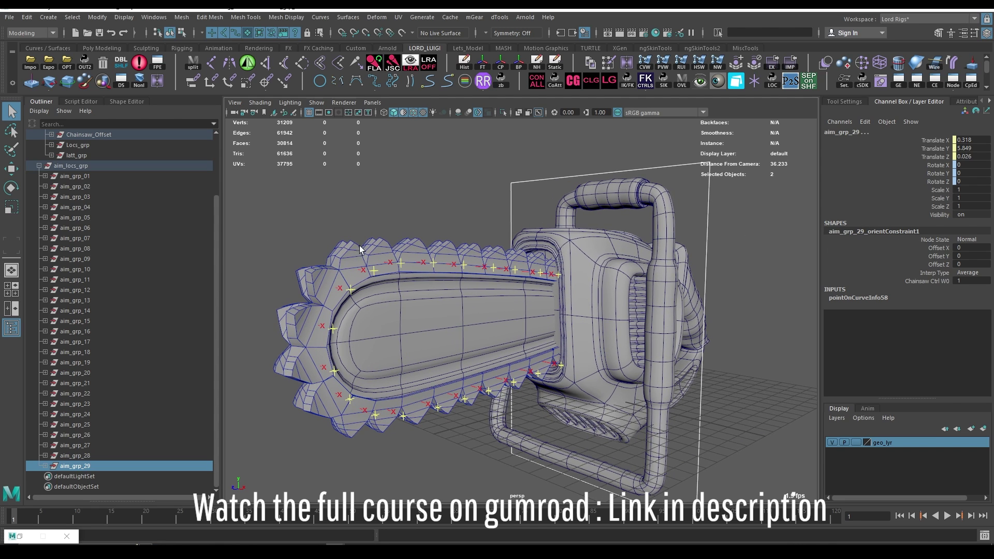
pyautogui.scroll(-2, 498, 207)
pyautogui.click(513, 196)
pyautogui.press('e')
pyautogui.moveTo(650, 238)
pyautogui.mouseDown()
pyautogui.moveTo(652, 332)
pyautogui.moveTo(622, 239)
pyautogui.mouseUp()
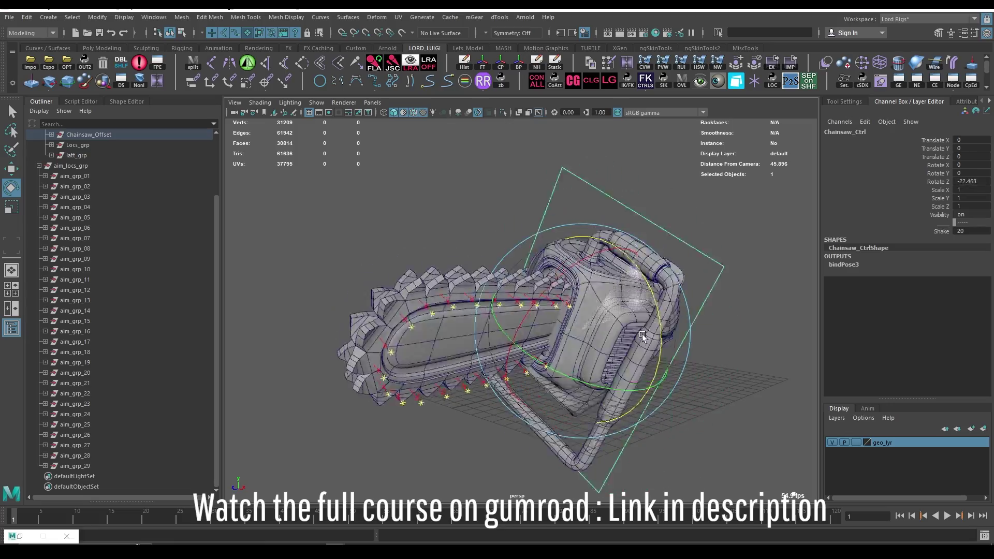
pyautogui.moveTo(642, 337)
pyautogui.mouseDown()
pyautogui.moveTo(506, 195)
pyautogui.moveTo(618, 396)
pyautogui.moveTo(537, 251)
pyautogui.mouseUp()
pyautogui.hotkey('alt', 'v')
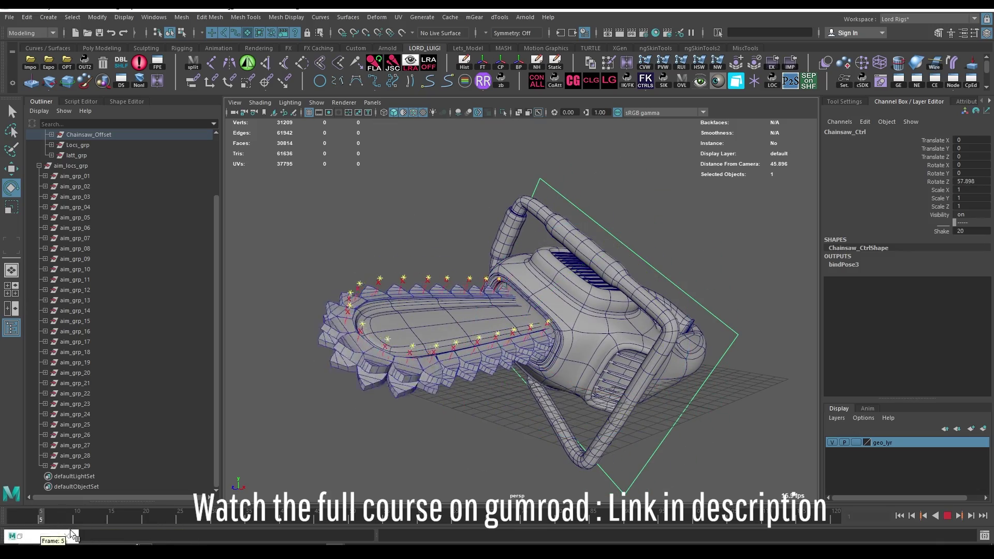